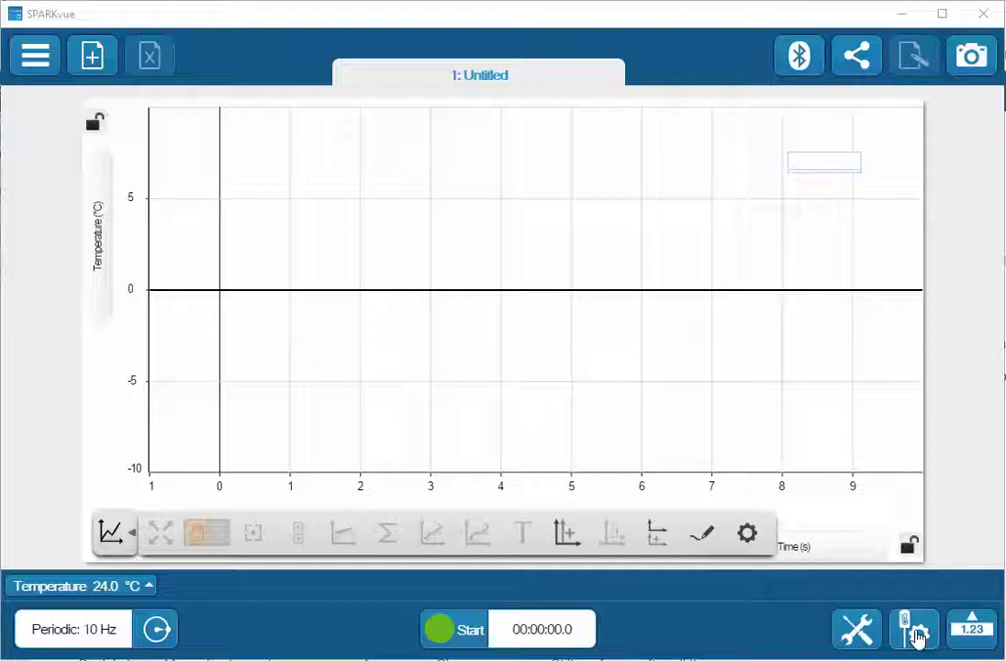
- Open the hardware setup and collapse the measurement lists of the rotary motion, force, acceleration and temperature sensors
{"action": "left_click", "coordinate": [918, 635]}
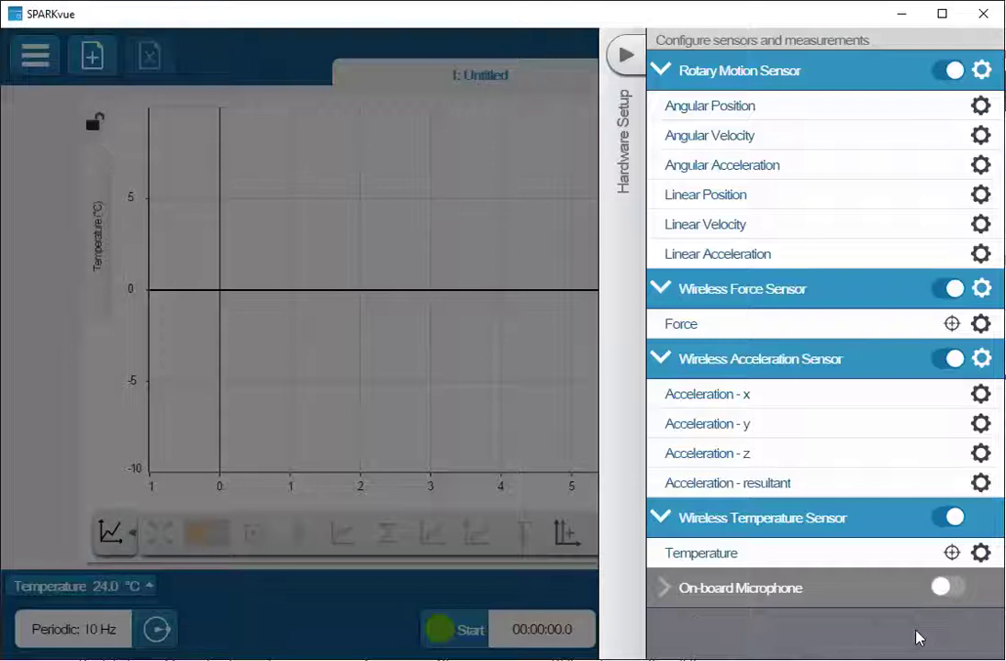
{"action": "left_click", "coordinate": [661, 74]}
{"action": "left_click", "coordinate": [660, 121]}
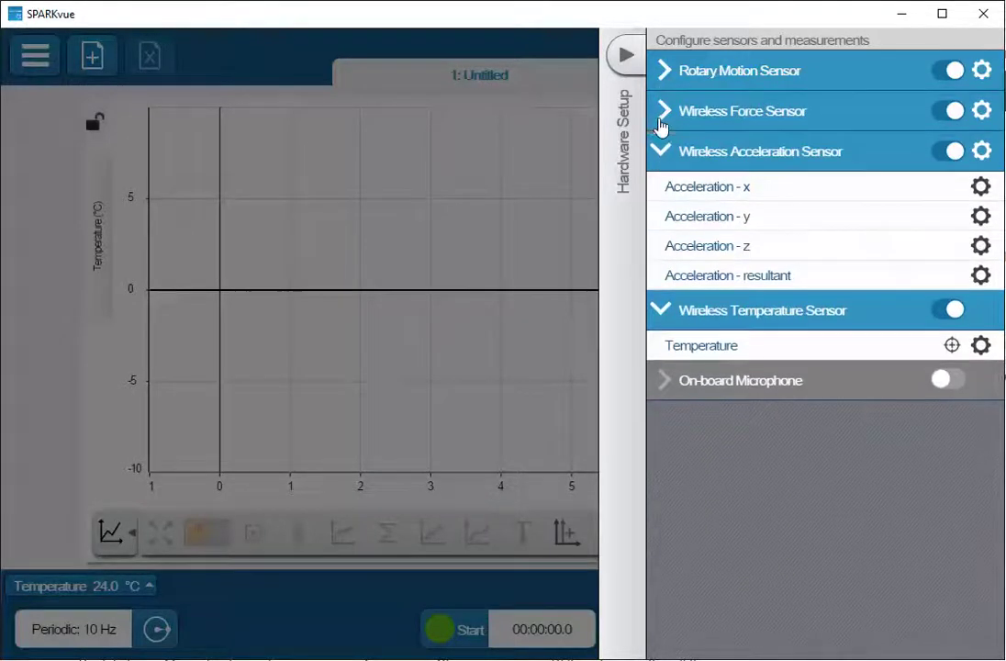
{"action": "left_click", "coordinate": [663, 151]}
{"action": "left_click", "coordinate": [664, 193]}
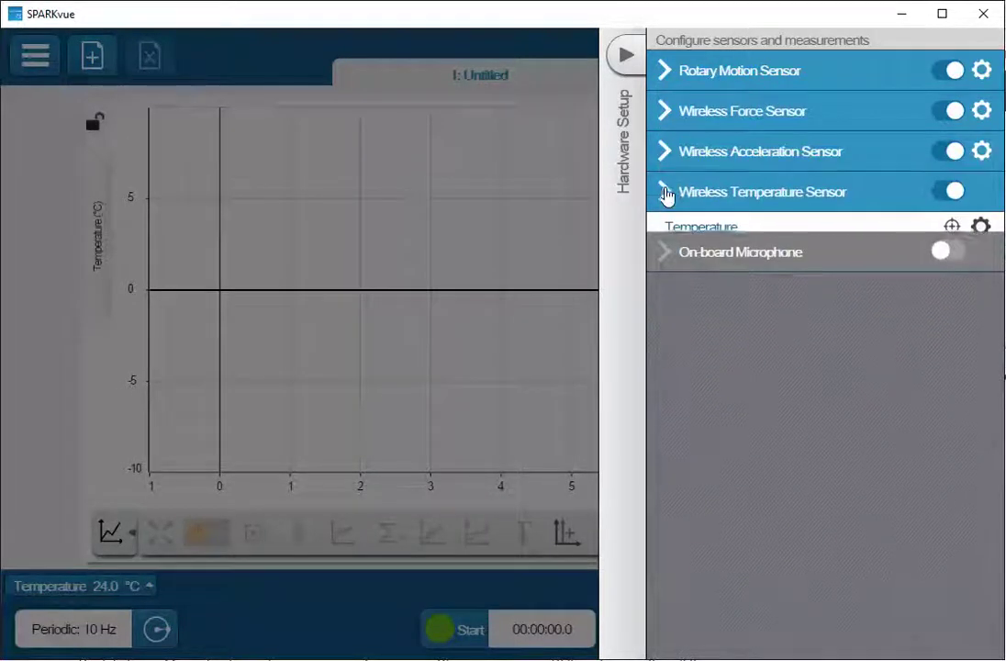
- Review the Rotary Motion Sensor's measurements and its sensor properties, including the available Linear Scale options, keeping the Large Pulley (Groove) setting
{"action": "left_click", "coordinate": [665, 73]}
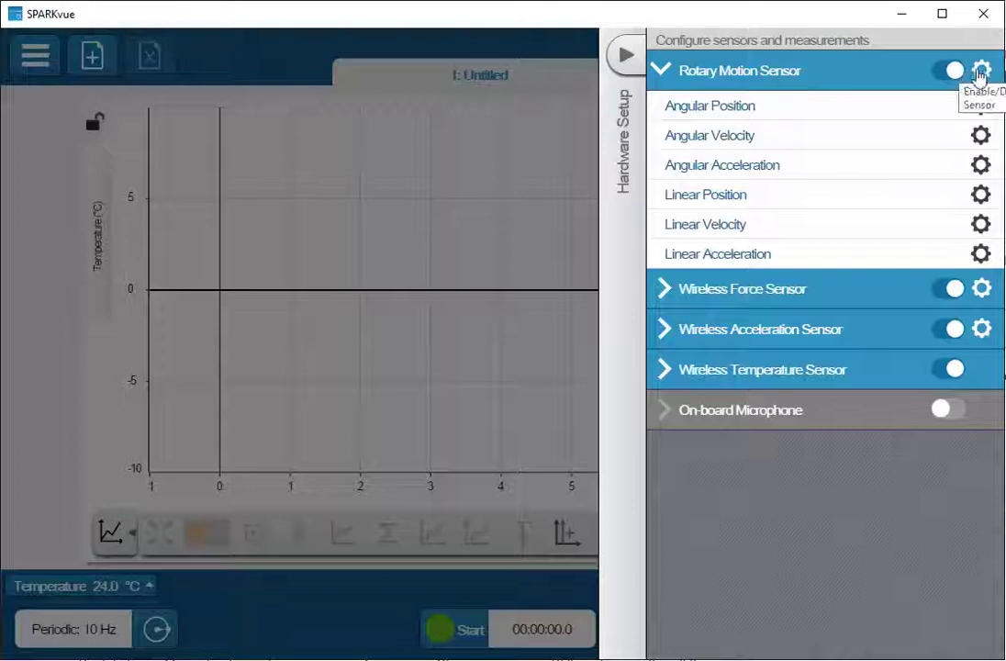
{"action": "left_click", "coordinate": [982, 72]}
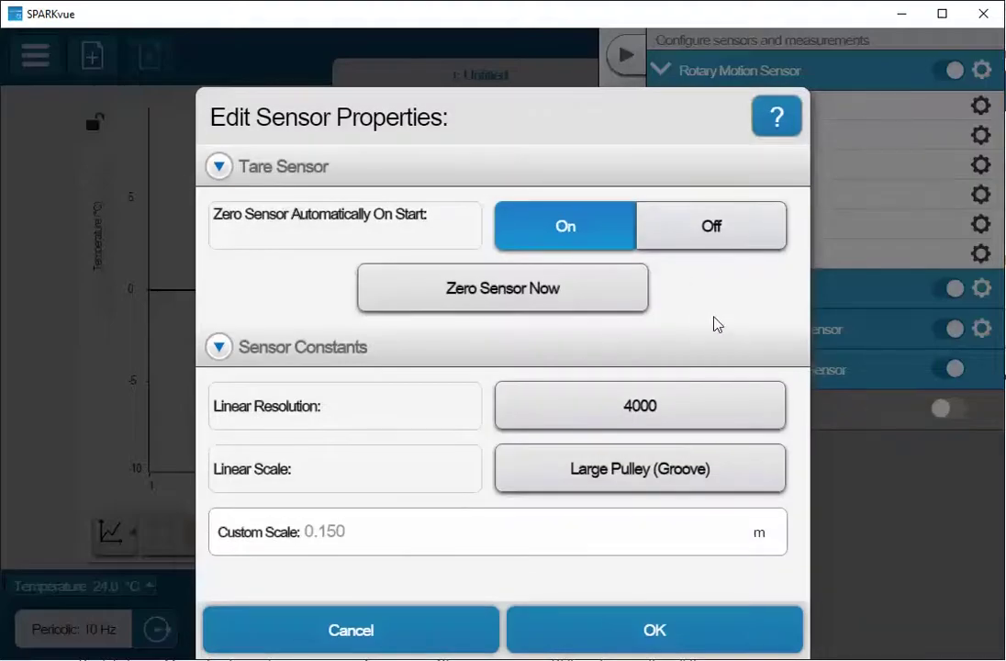
{"action": "left_click", "coordinate": [621, 484]}
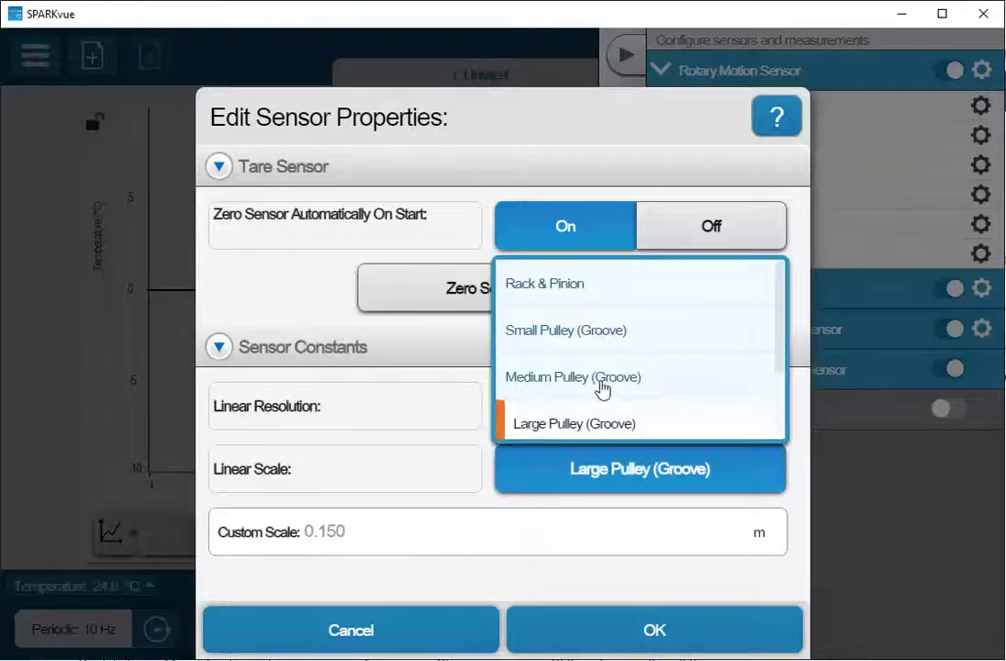
{"action": "scroll", "coordinate": [780, 364], "scroll_direction": "down", "scroll_amount": 1}
{"action": "left_click_drag", "start_coordinate": [781, 364], "coordinate": [777, 430]}
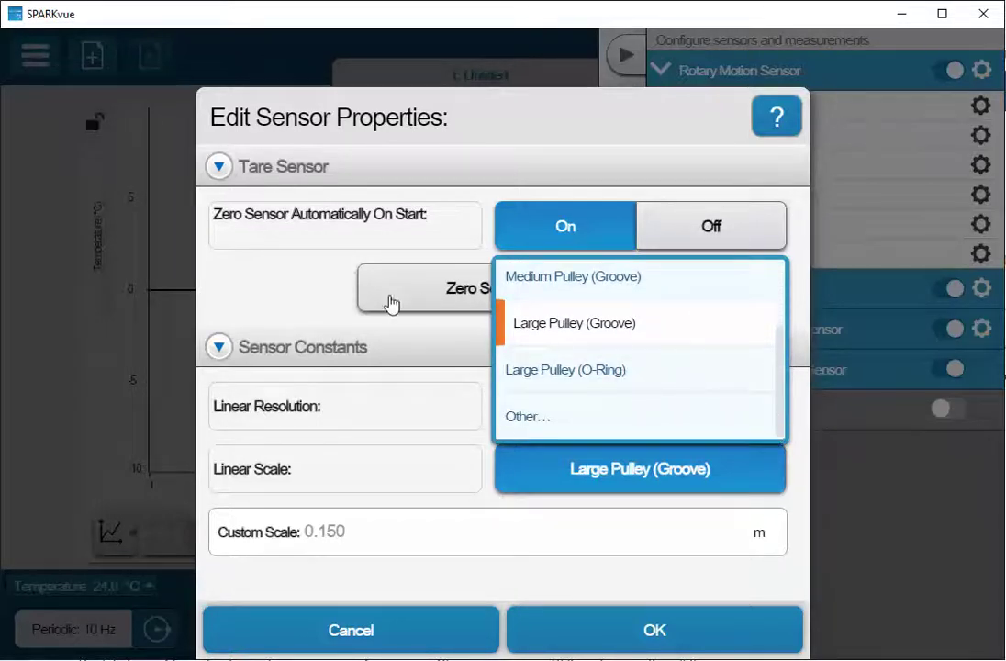
{"action": "left_click", "coordinate": [287, 308]}
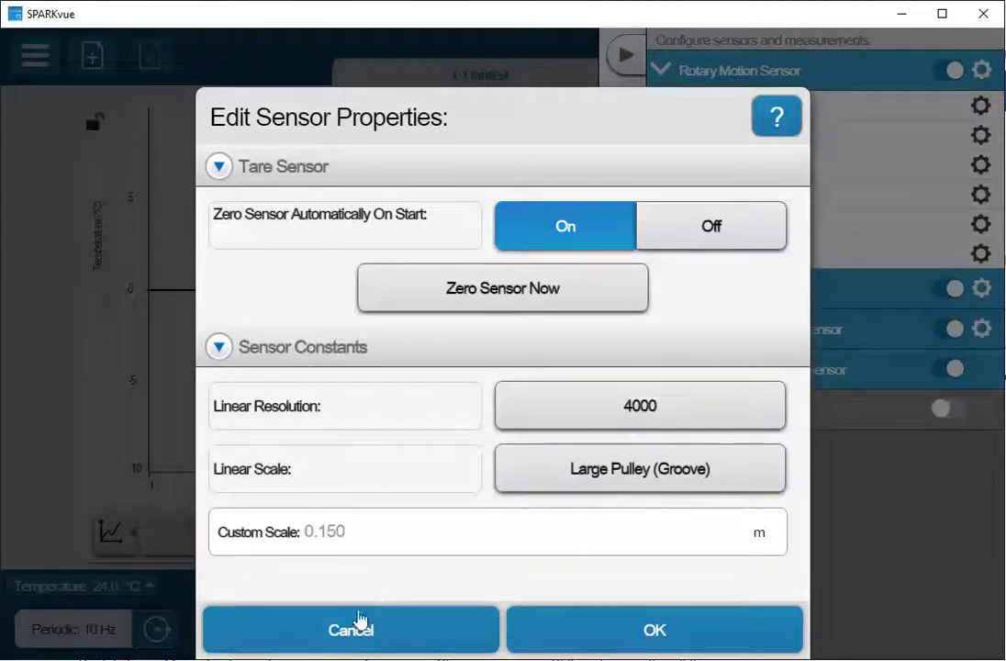
{"action": "left_click", "coordinate": [559, 632]}
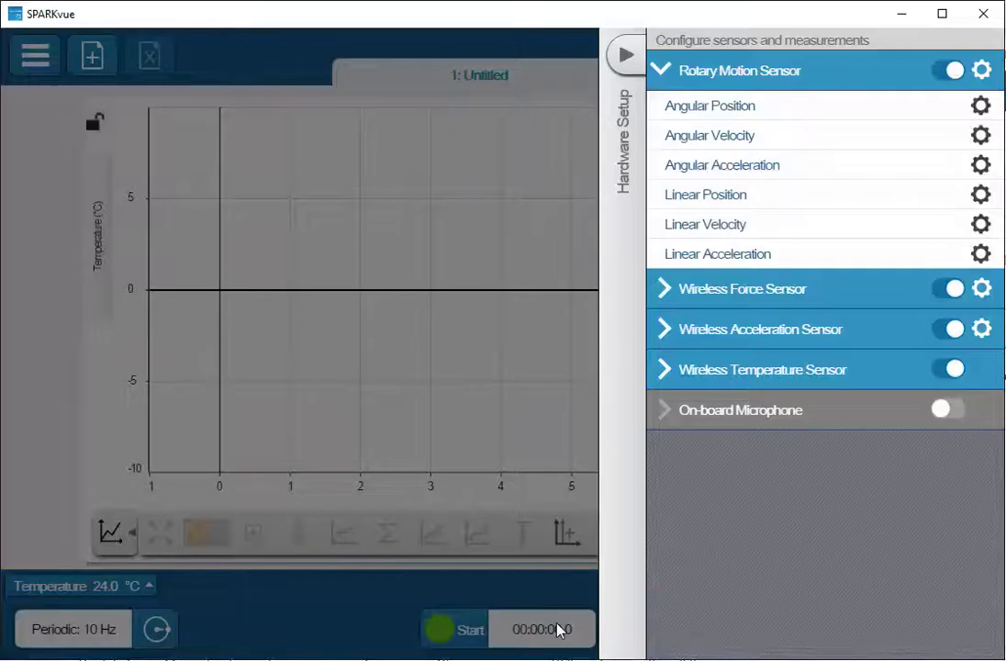
{"action": "left_click", "coordinate": [661, 72]}
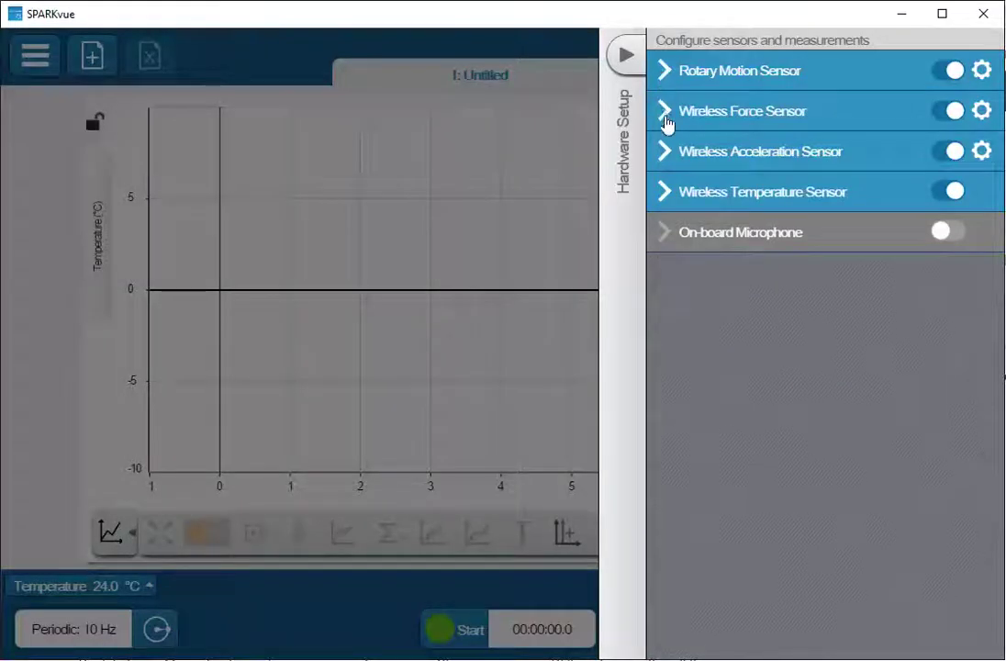
- Review the Wireless Force Sensor's zeroing properties and the new-calibration options for its Force measurement without calibrating
{"action": "left_click", "coordinate": [981, 112]}
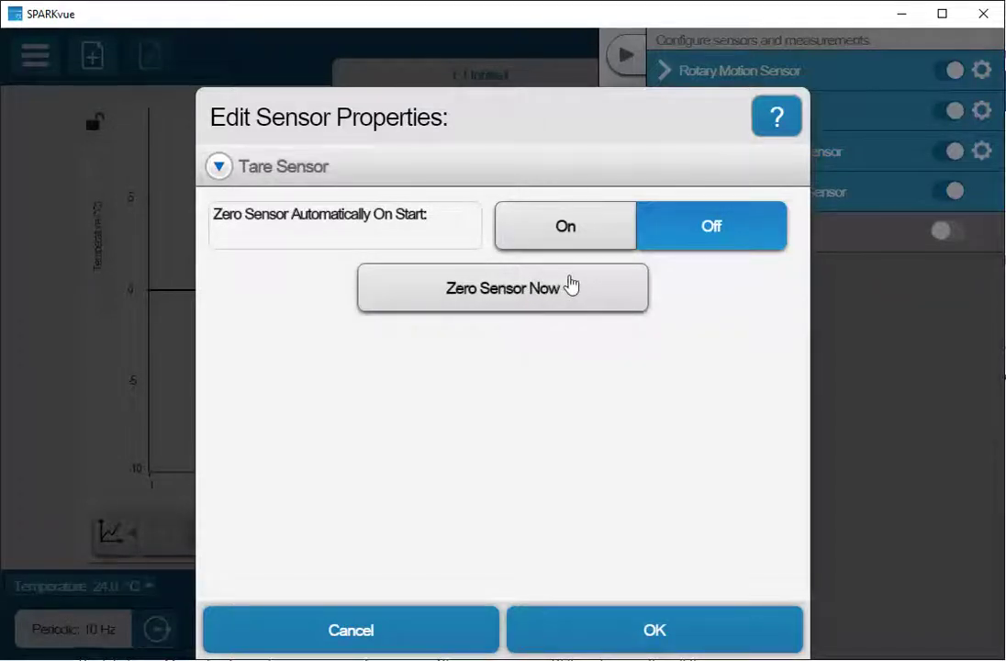
{"action": "left_click", "coordinate": [638, 632]}
{"action": "left_click", "coordinate": [663, 112]}
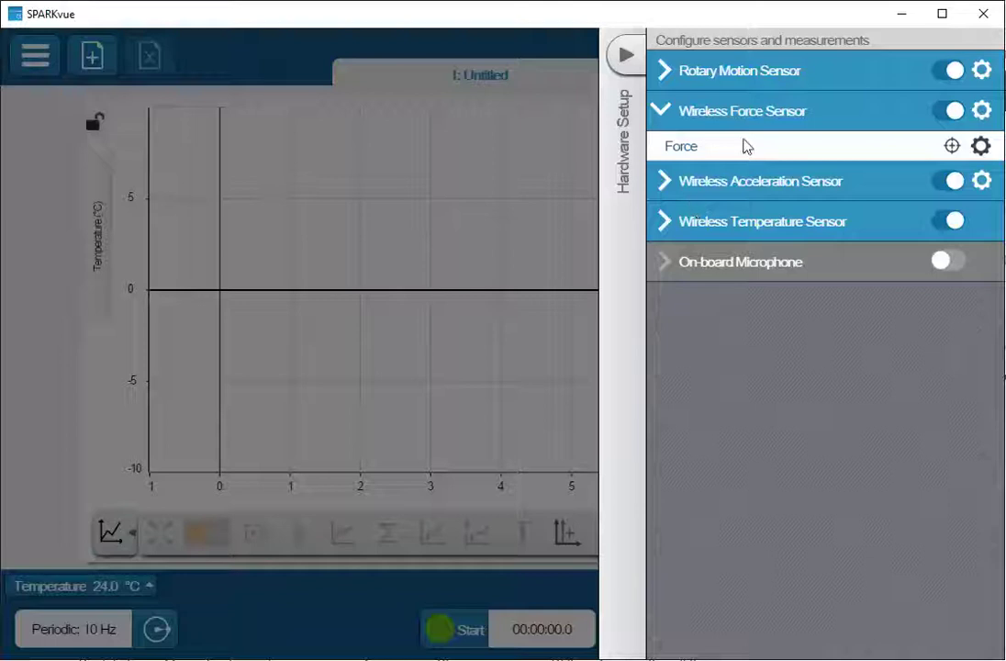
{"action": "left_click", "coordinate": [953, 147]}
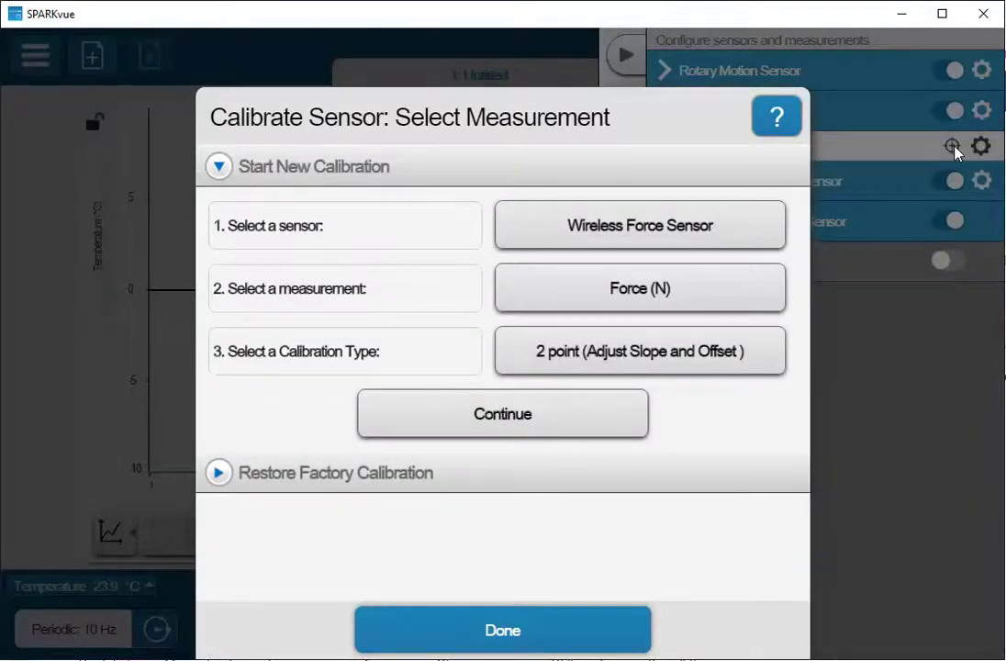
{"action": "left_click", "coordinate": [675, 230]}
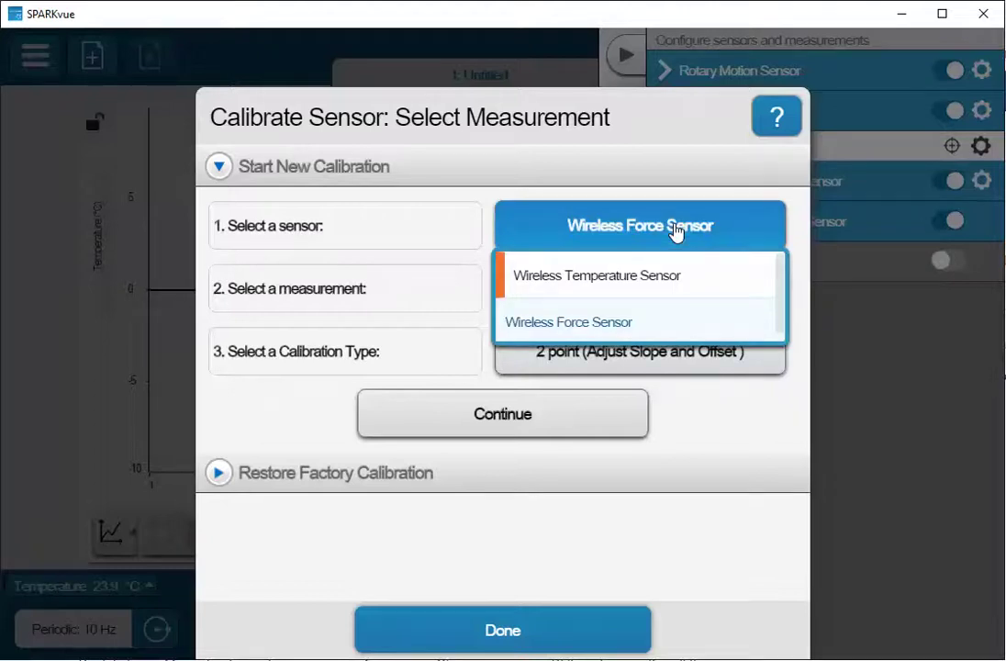
{"action": "left_click", "coordinate": [676, 229]}
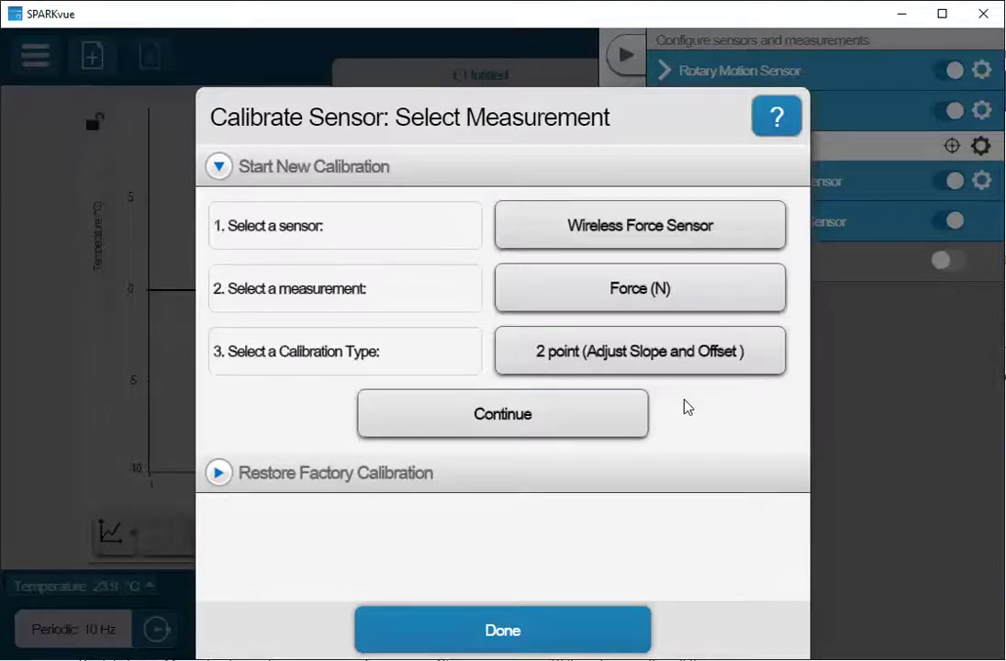
{"action": "left_click", "coordinate": [505, 643]}
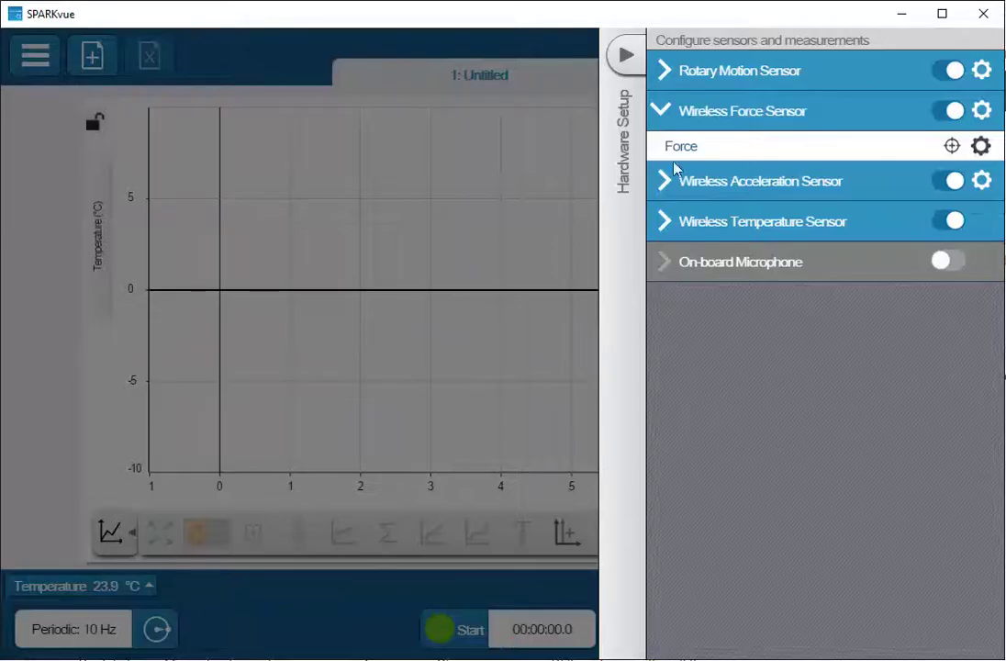
{"action": "left_click", "coordinate": [662, 113]}
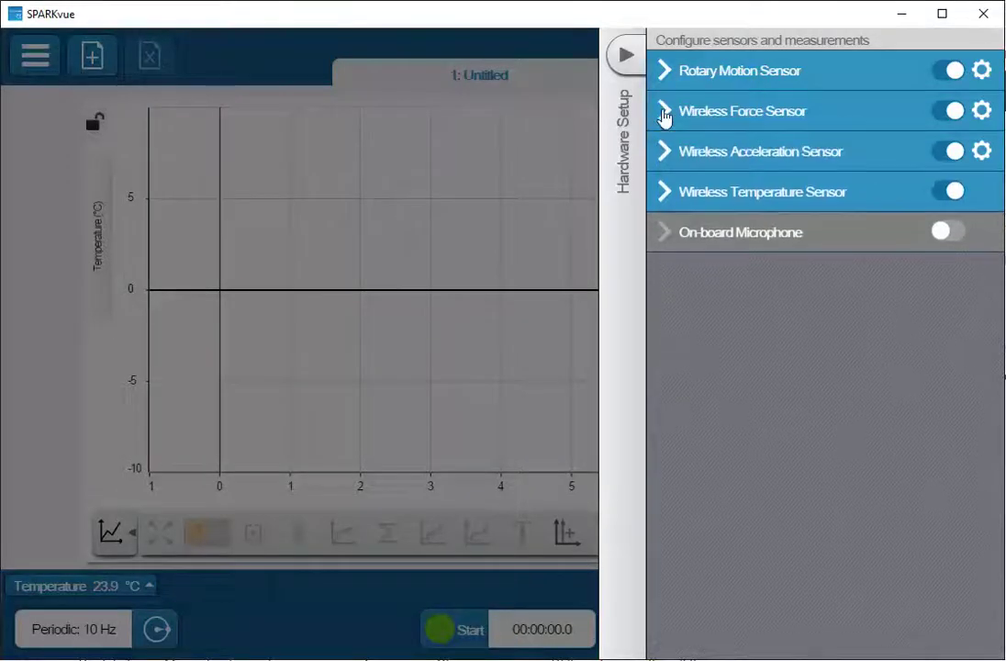
- Review the data properties of the Wireless Temperature Sensor's Temperature measurement, including the available units, keeping °C
{"action": "left_click", "coordinate": [663, 194]}
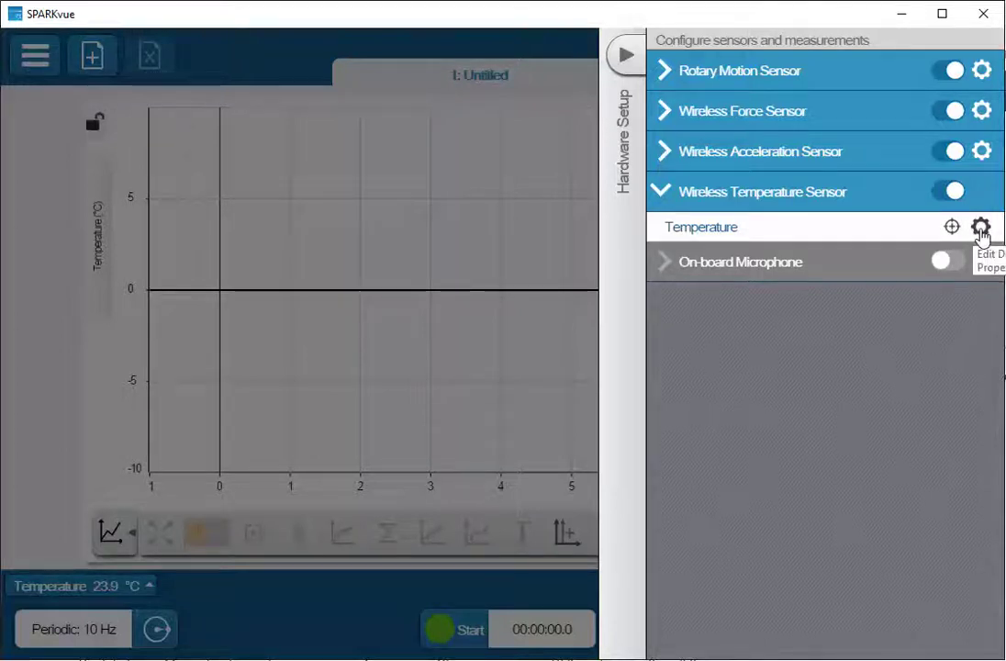
{"action": "left_click", "coordinate": [981, 230]}
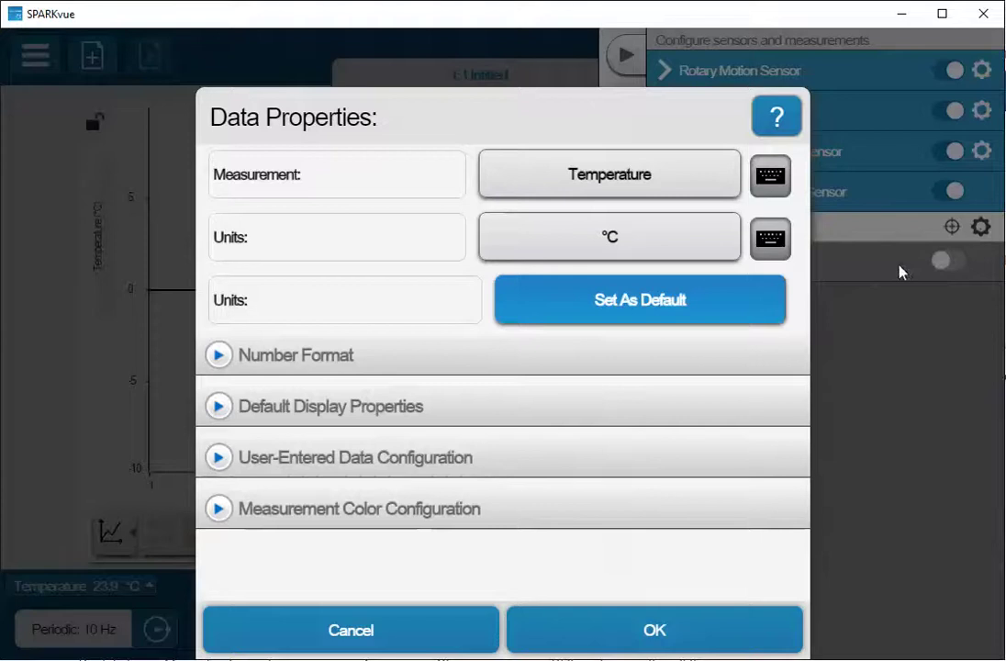
{"action": "left_click", "coordinate": [632, 242]}
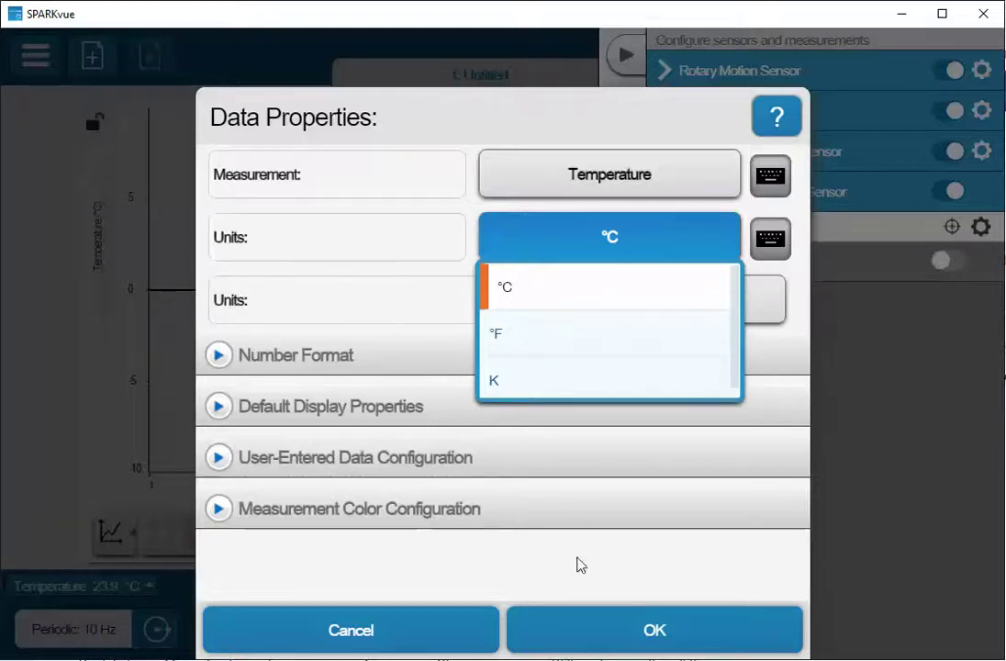
{"action": "left_click", "coordinate": [620, 630]}
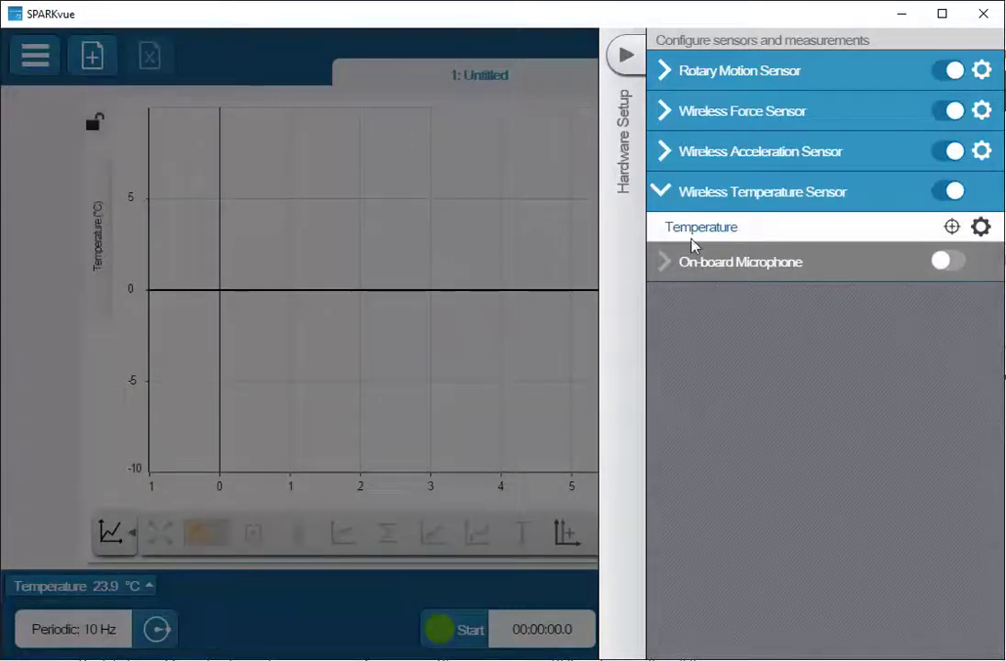
{"action": "left_click", "coordinate": [661, 192]}
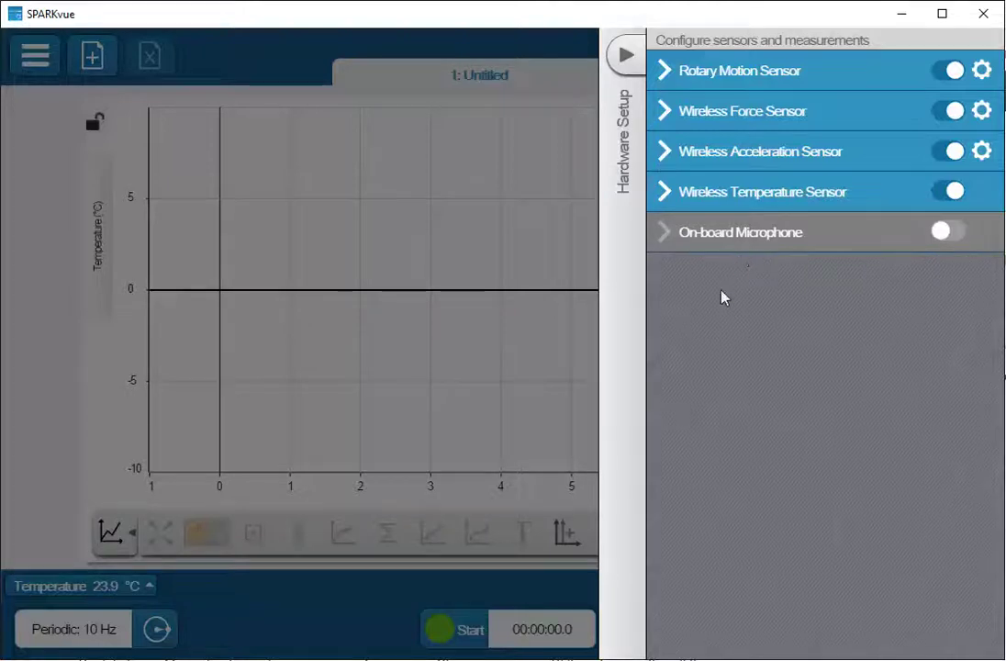
- Turn the On-board Microphone on and back off, and disable the Wireless Force, Wireless Acceleration and Wireless Temperature sensors
{"action": "left_click", "coordinate": [949, 234]}
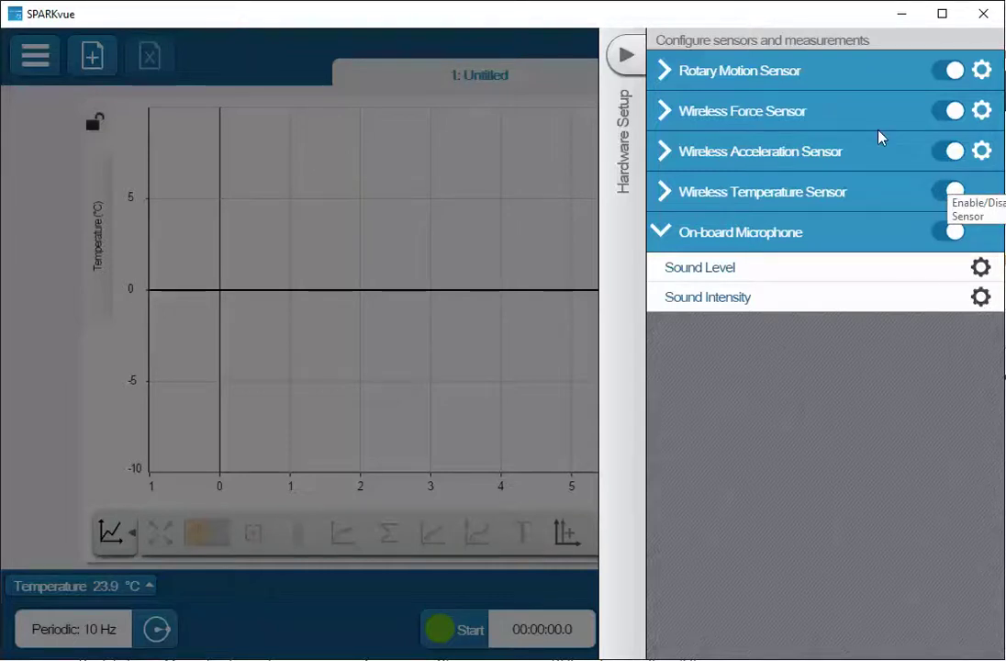
{"action": "left_click", "coordinate": [955, 111]}
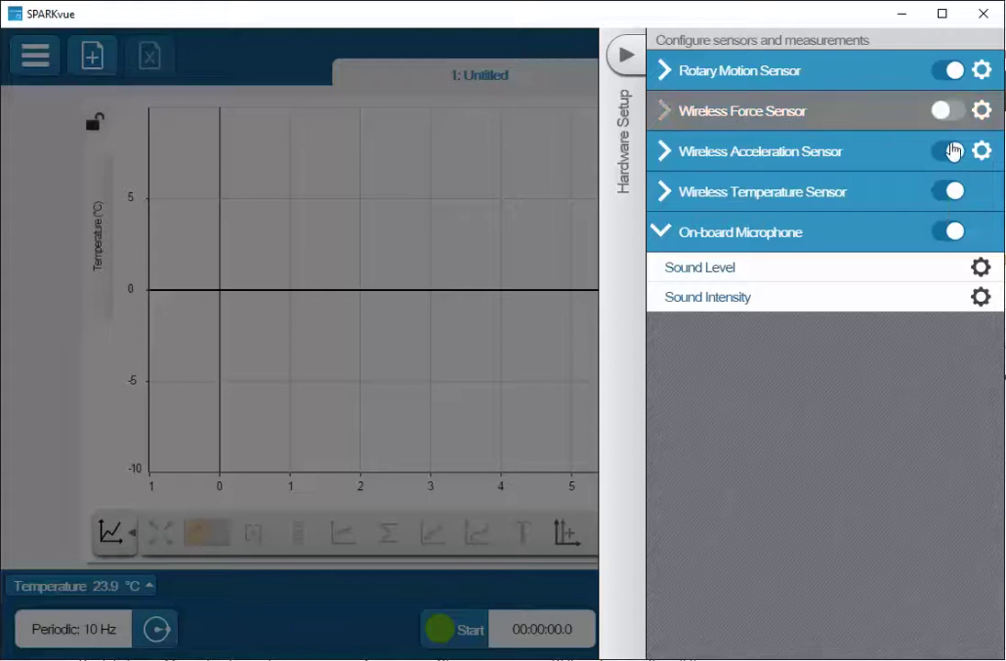
{"action": "left_click", "coordinate": [953, 151]}
{"action": "left_click", "coordinate": [952, 191]}
{"action": "left_click", "coordinate": [952, 233]}
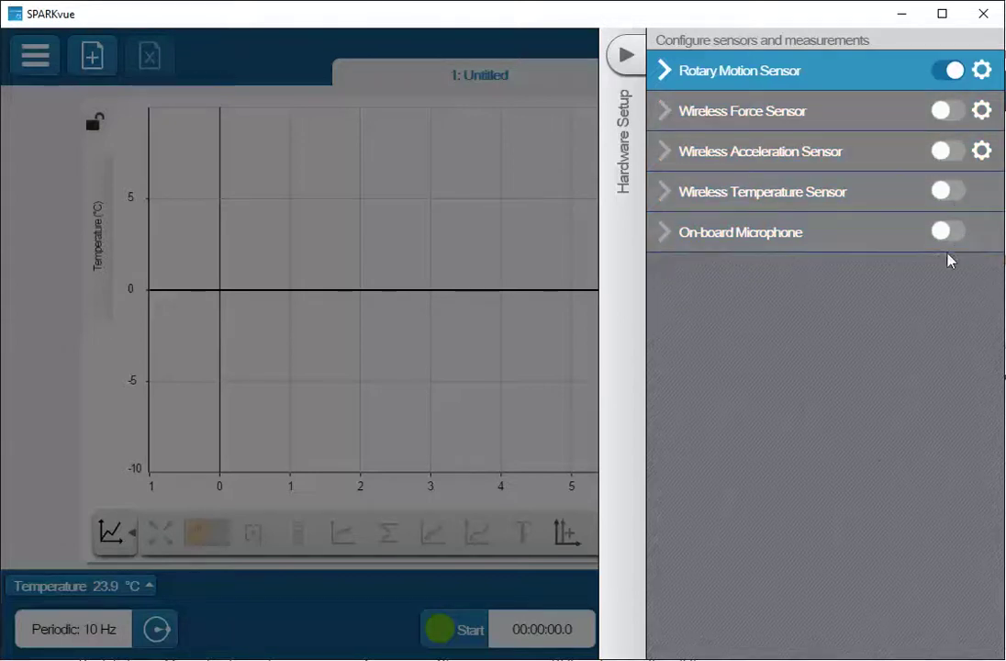